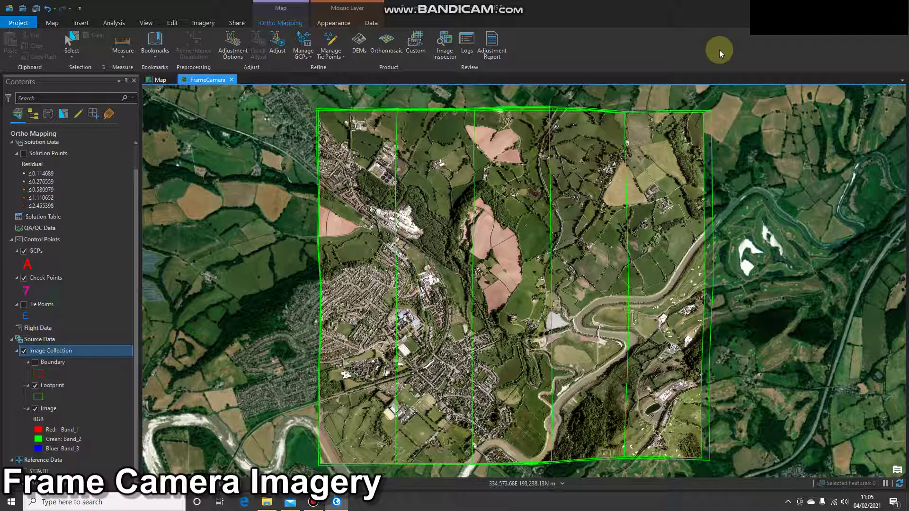
Open the Manage GCPs dropdown in the Refine group of the Ortho Mapping tab
left_click(302, 57)
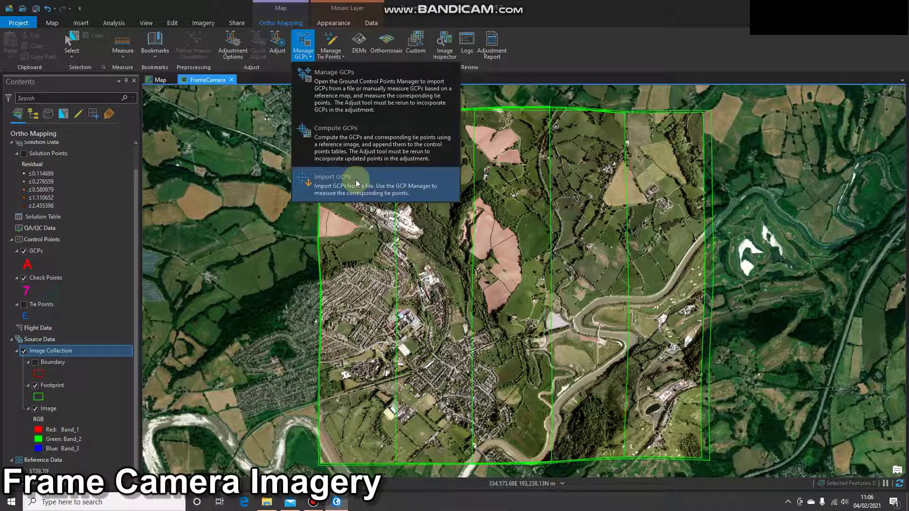
Open GCP Manager in a widened pane and hide the Image Collection layer
left_click(387, 102)
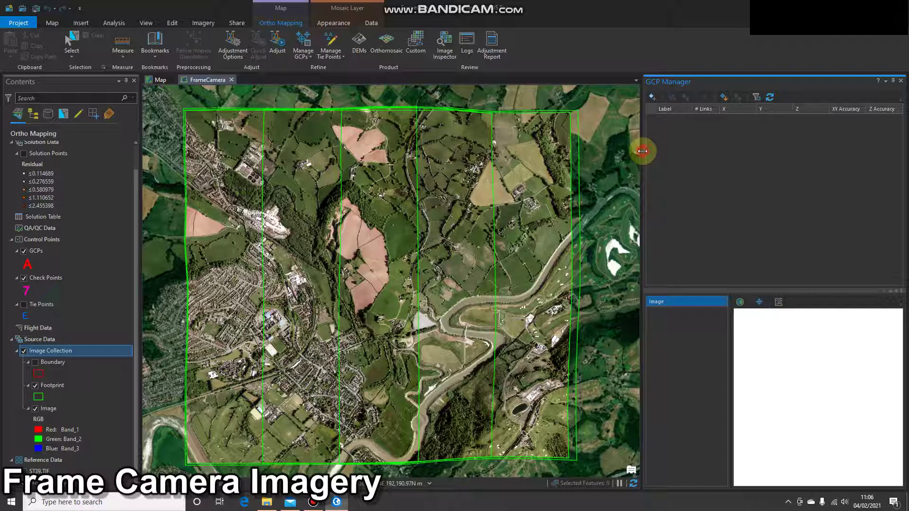
mouse_move(642, 151)
left_mouse_down()
mouse_move(491, 136)
mouse_move(641, 143)
left_mouse_up()
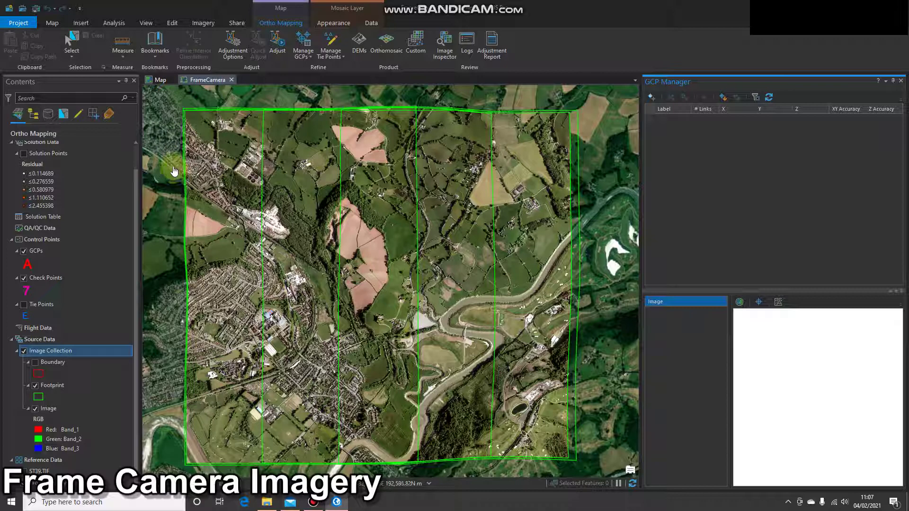
left_click(24, 352)
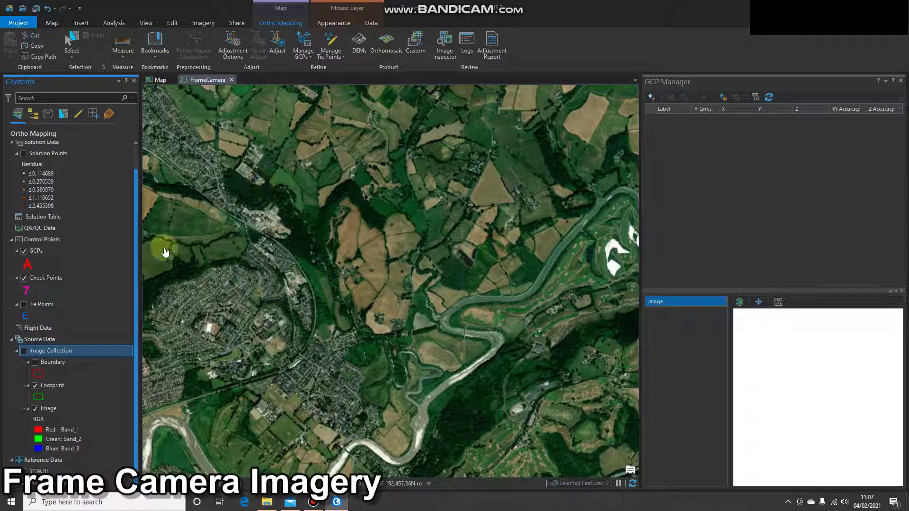
Zoom the basemap into the circular treatment tanks and start adding a GCP
left_click(24, 351)
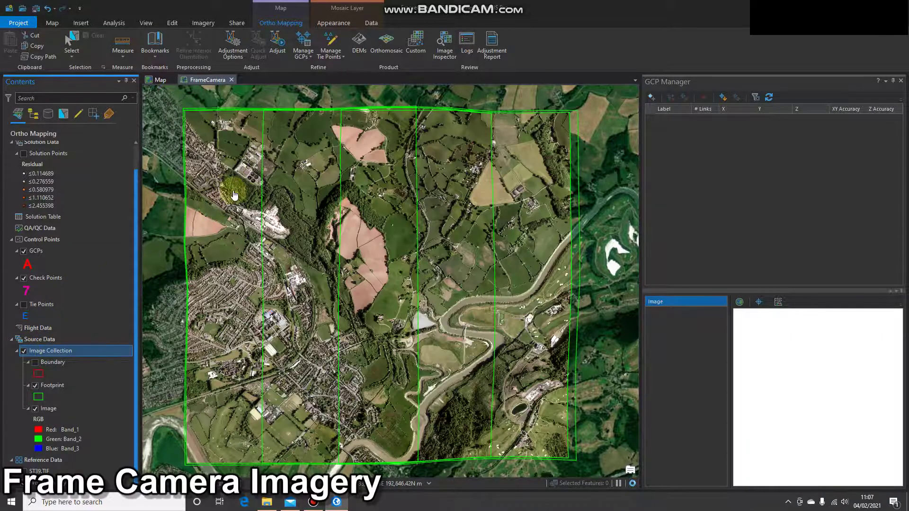
left_click(23, 351)
scroll(249, 183, "up", 6)
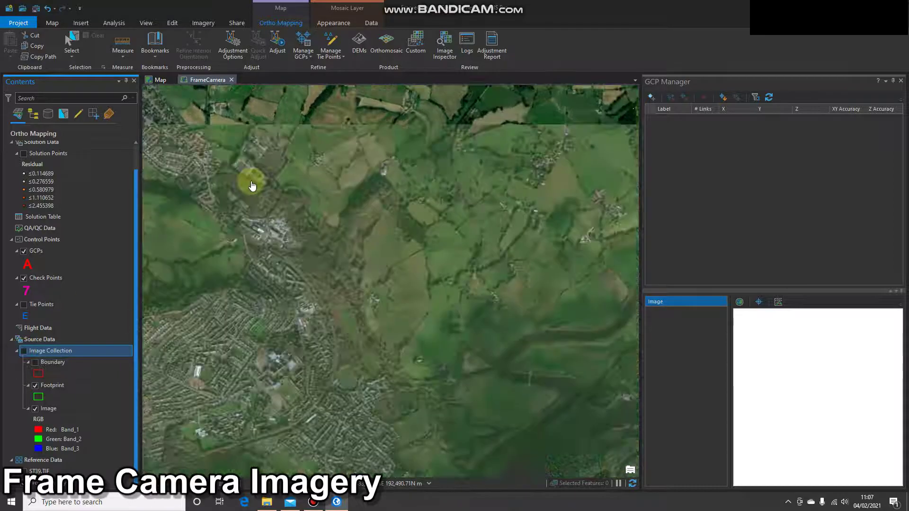
left_click(280, 179)
scroll(277, 189, "up", 5)
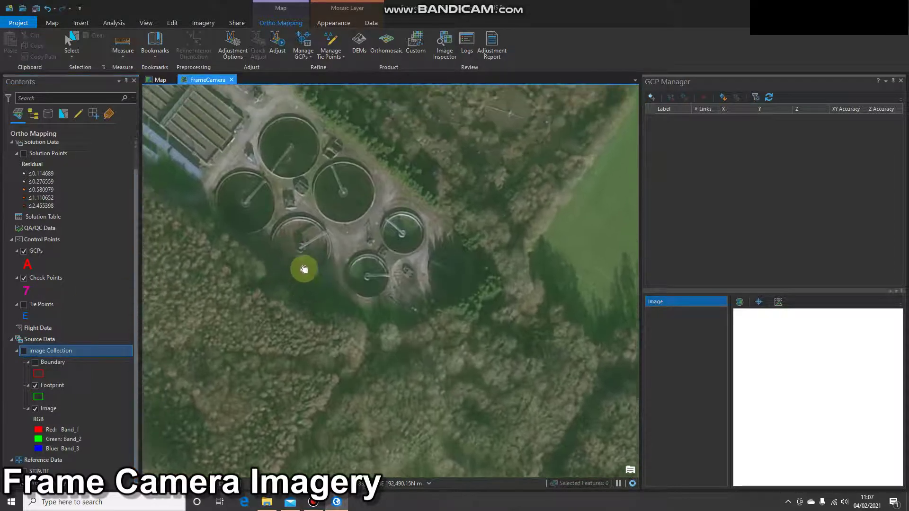
scroll(338, 290, "up", 5)
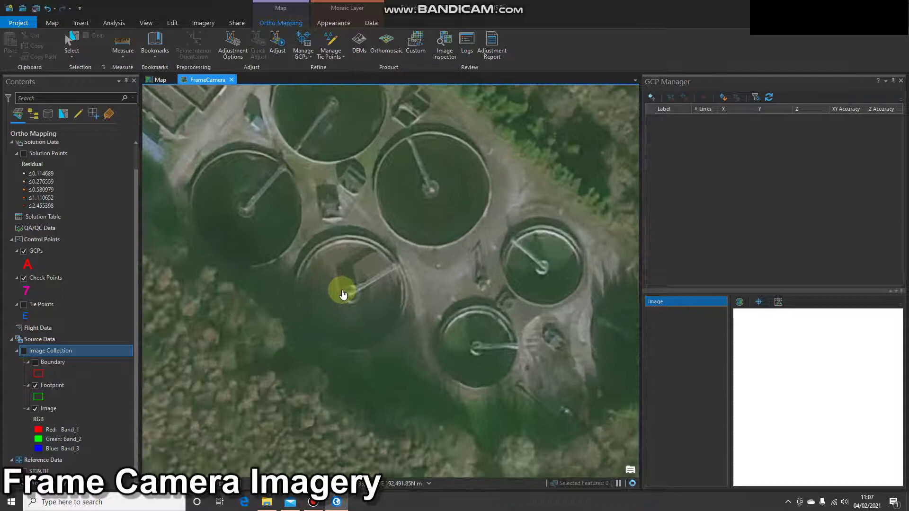
left_click(349, 296)
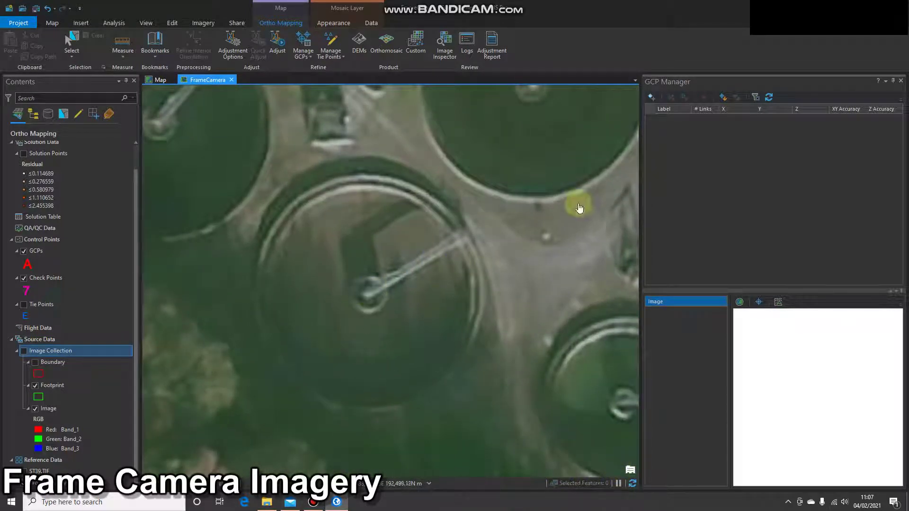
left_click(651, 97)
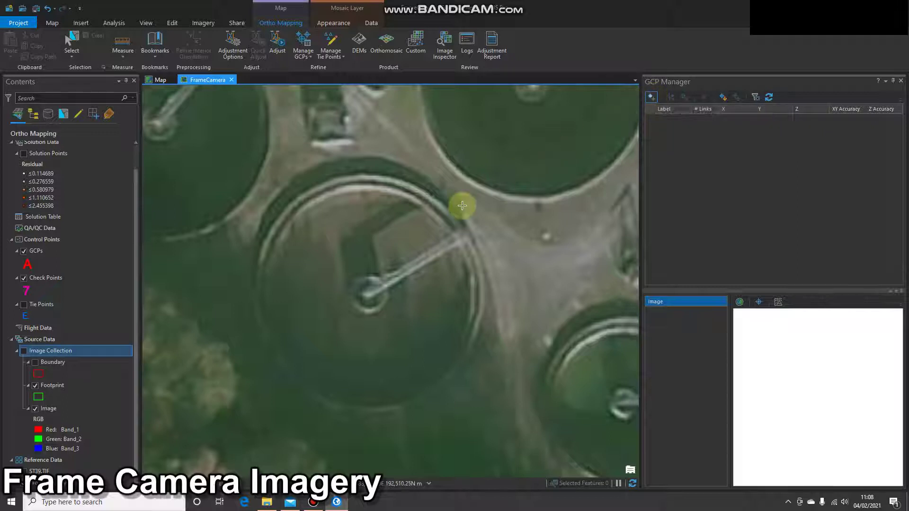
Place GCP_3234 at the tank centre pivot and mark it in image 10011_1485_RGB
left_click(368, 295)
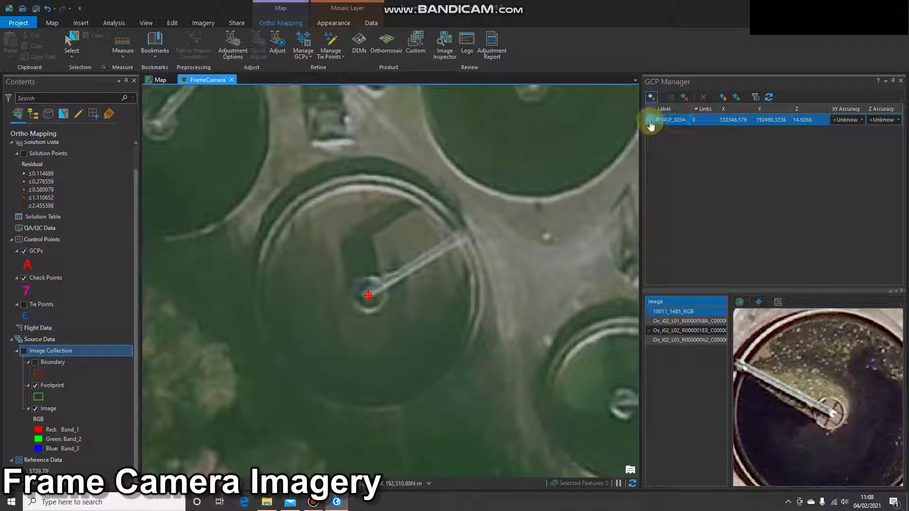
left_click(665, 314)
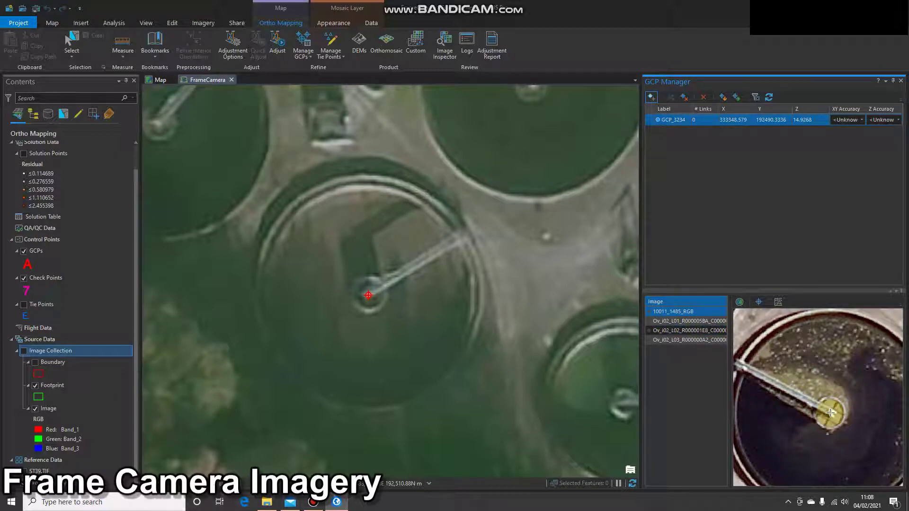
scroll(830, 413, "down", 5)
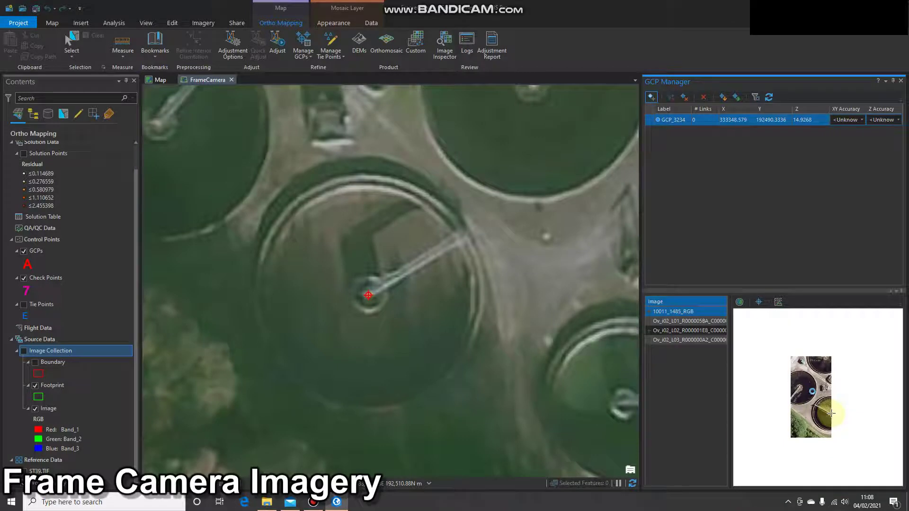
scroll(831, 413, "up", 4)
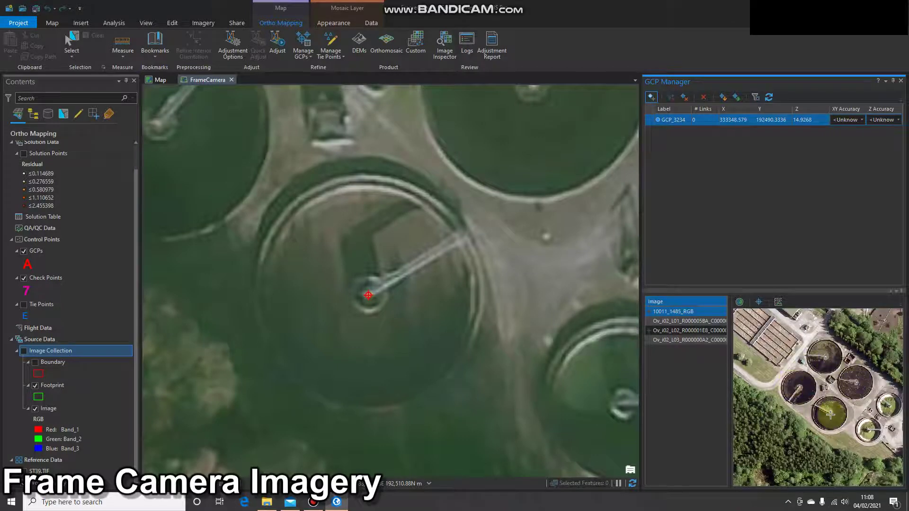
scroll(830, 414, "up", 3)
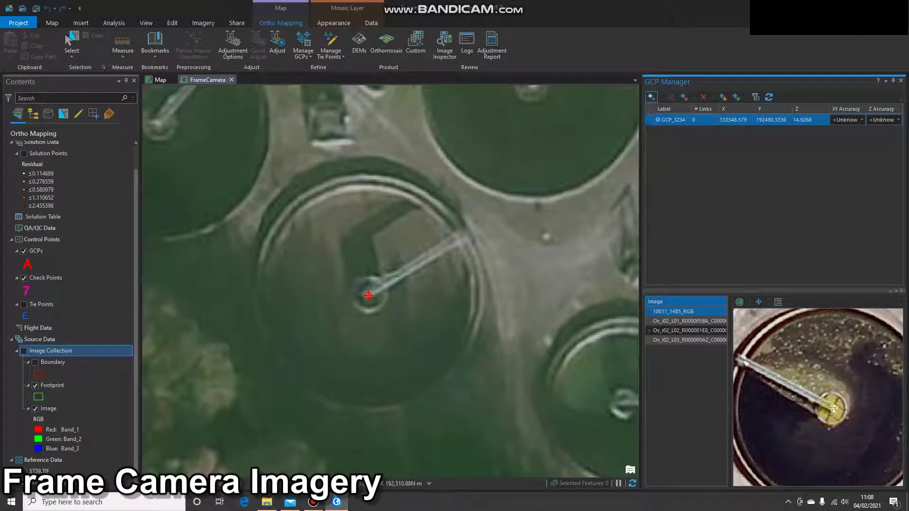
left_click(832, 408)
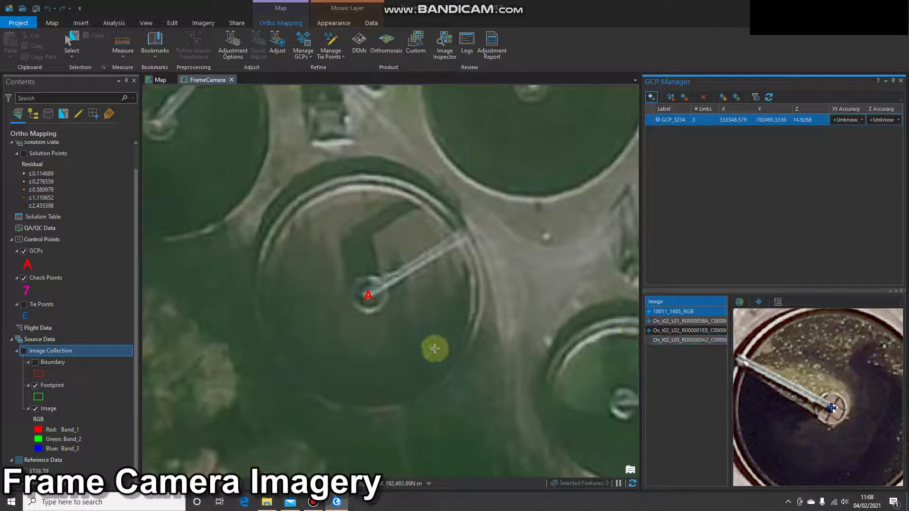
Navigate to the pond beside the lakeside car park with the frame imagery hidden
scroll(434, 348, "down", 10)
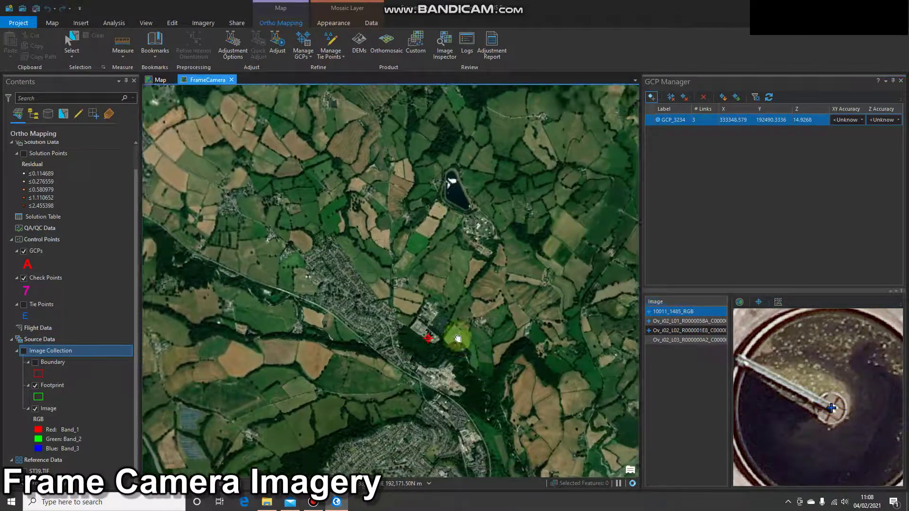
left_click_drag(457, 339, 406, 274)
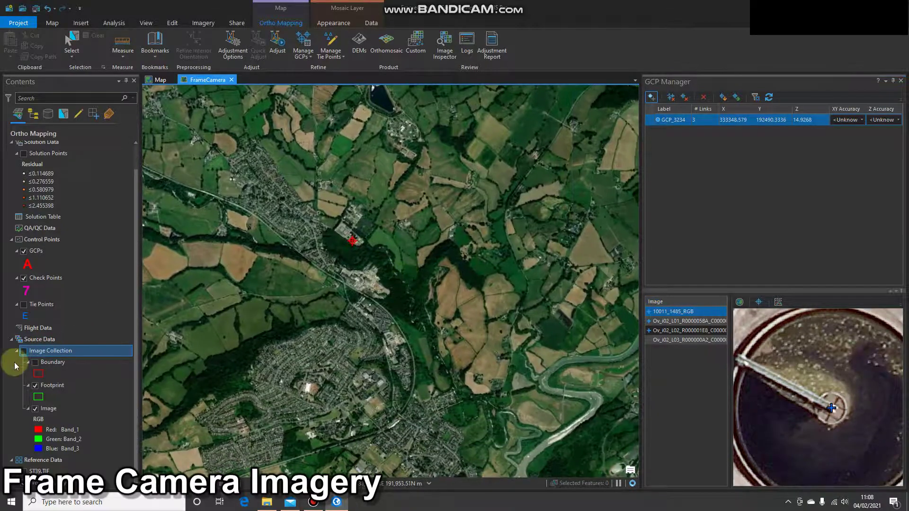
left_click(24, 351)
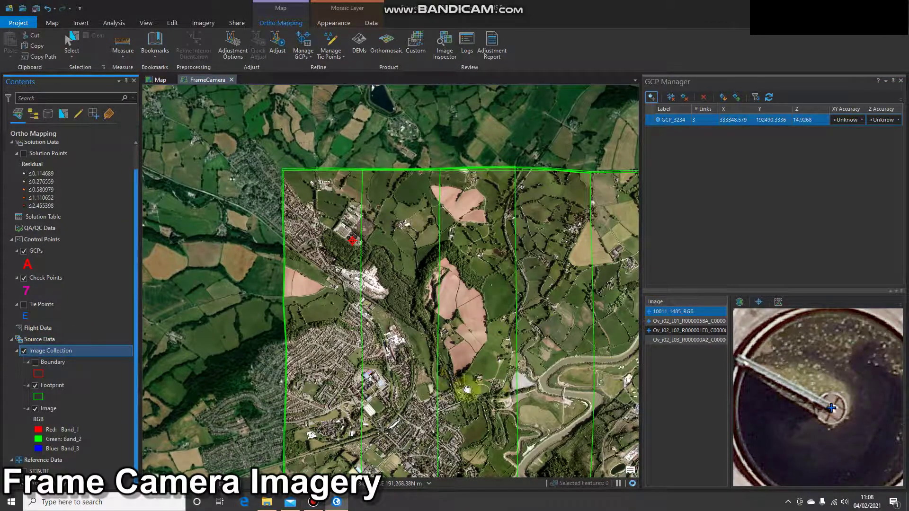
left_click_drag(466, 386, 399, 318)
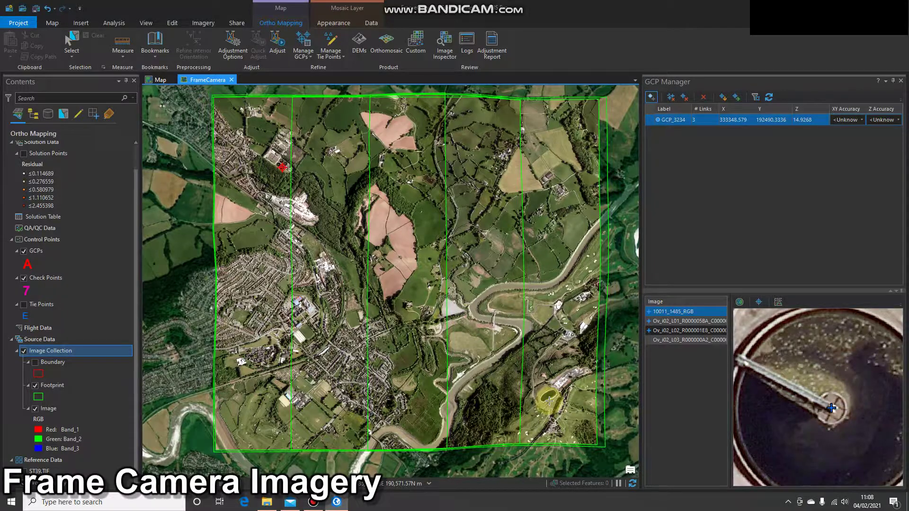
scroll(549, 401, "up", 8)
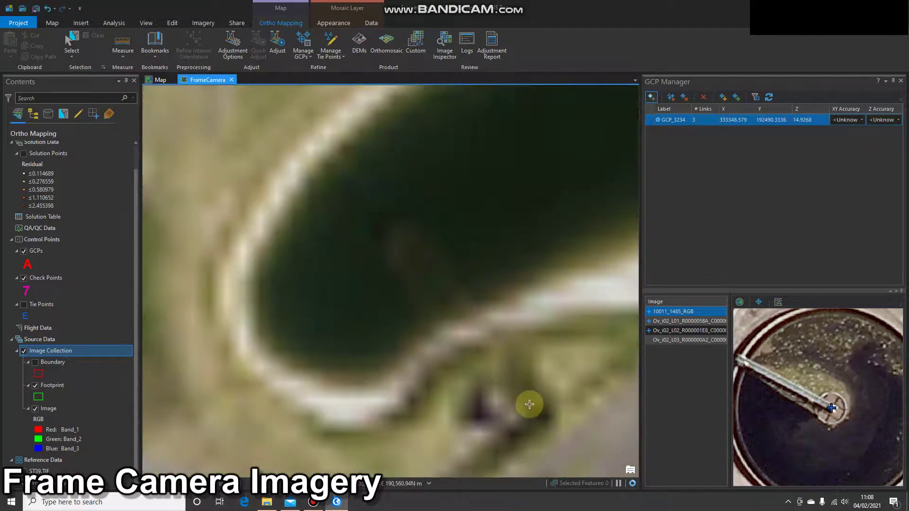
scroll(530, 404, "up", 2)
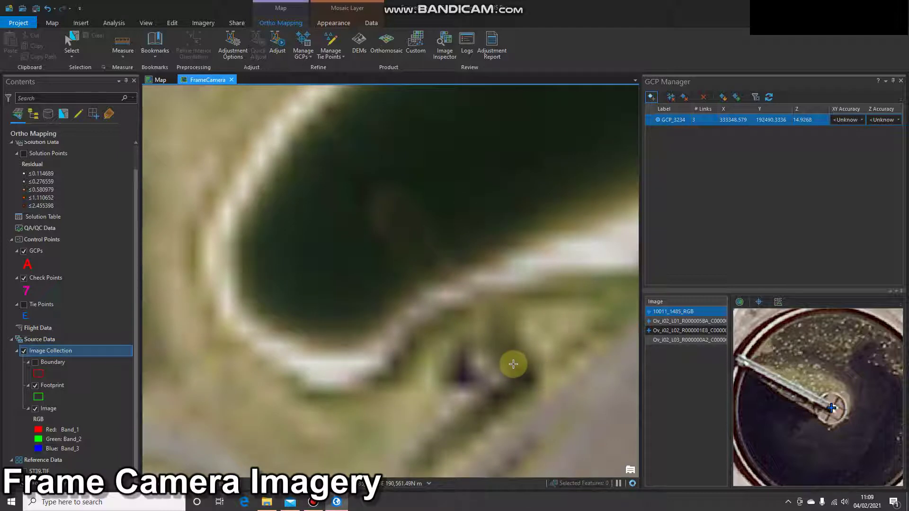
scroll(513, 364, "down", 5)
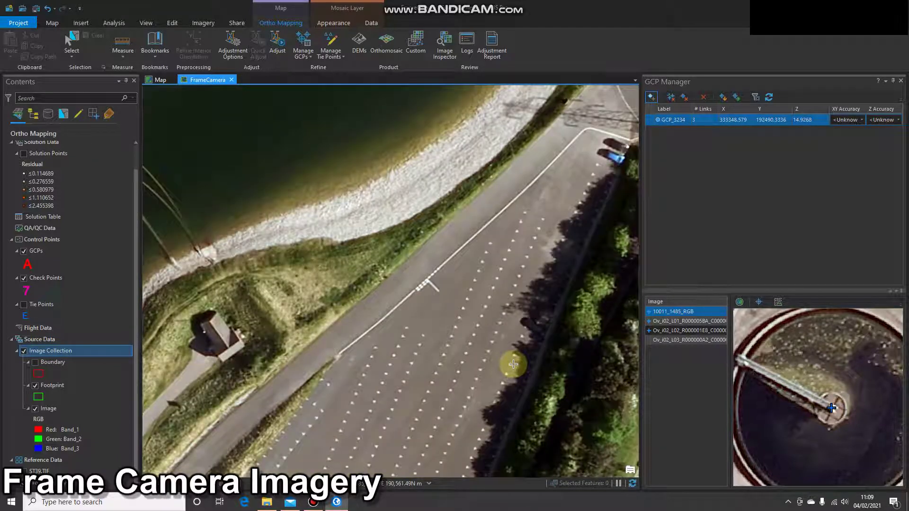
left_click(23, 351)
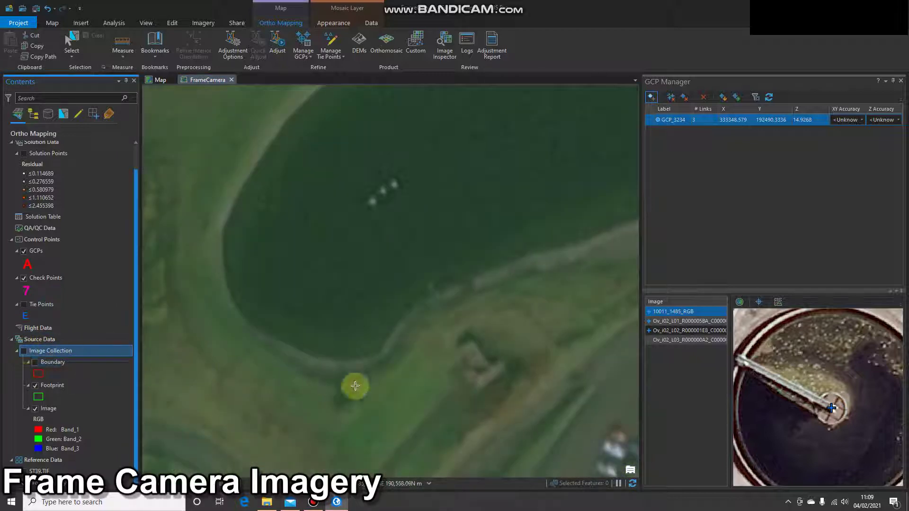
Place GCP_3235 beside the pond and mark it on the house in image 10011_1487_RGB
left_click(480, 387)
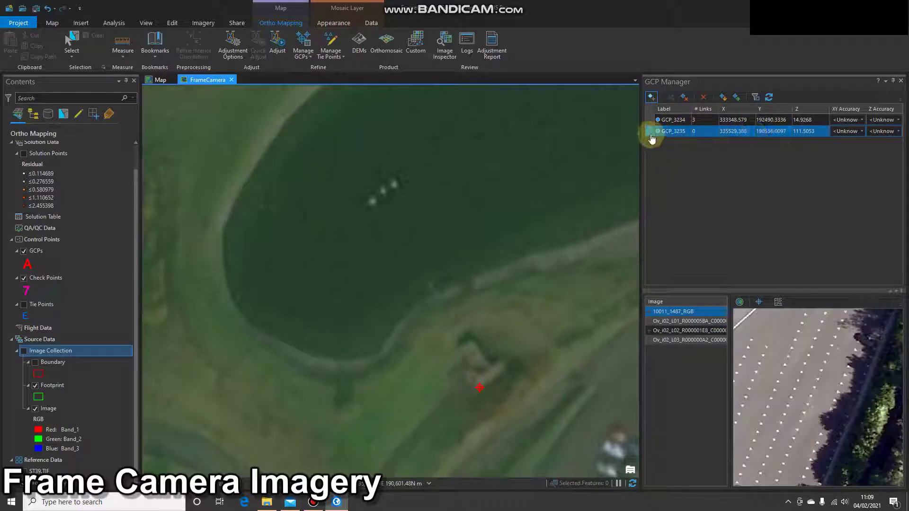
left_click(673, 315)
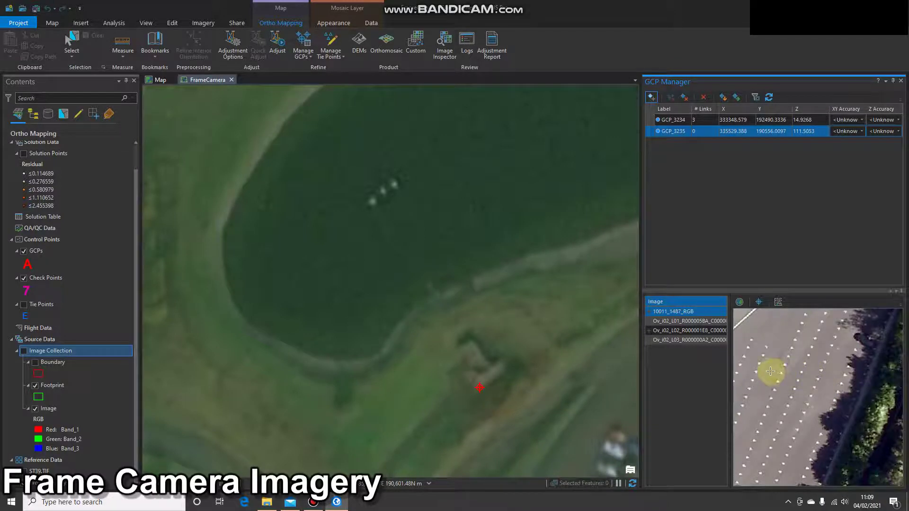
scroll(770, 371, "down", 5)
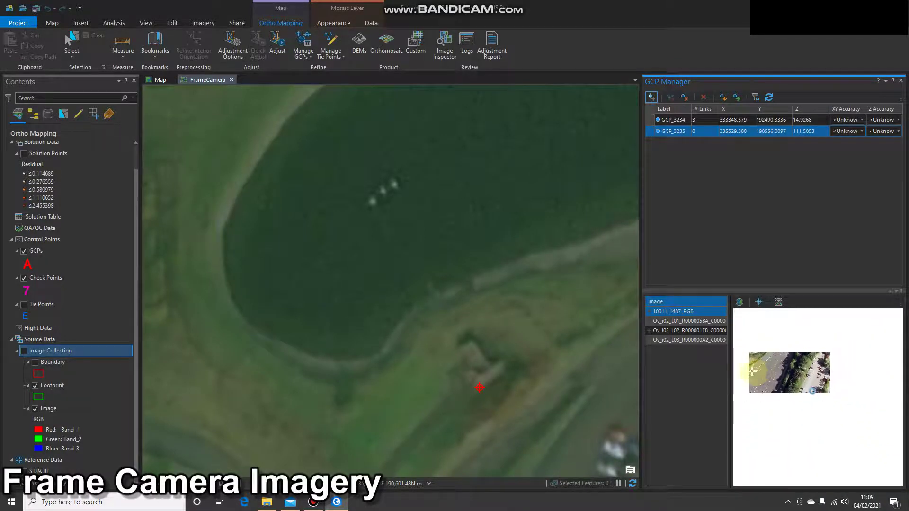
scroll(748, 371, "up", 3)
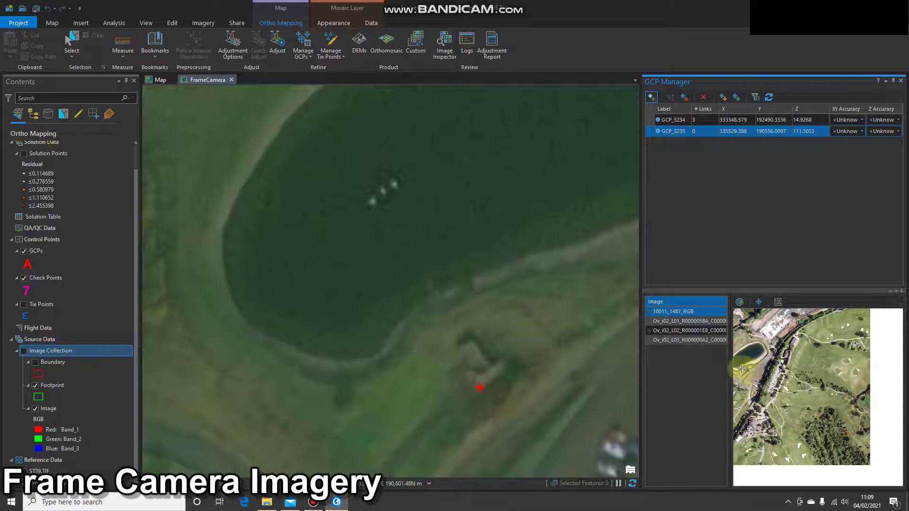
scroll(742, 369, "up", 6)
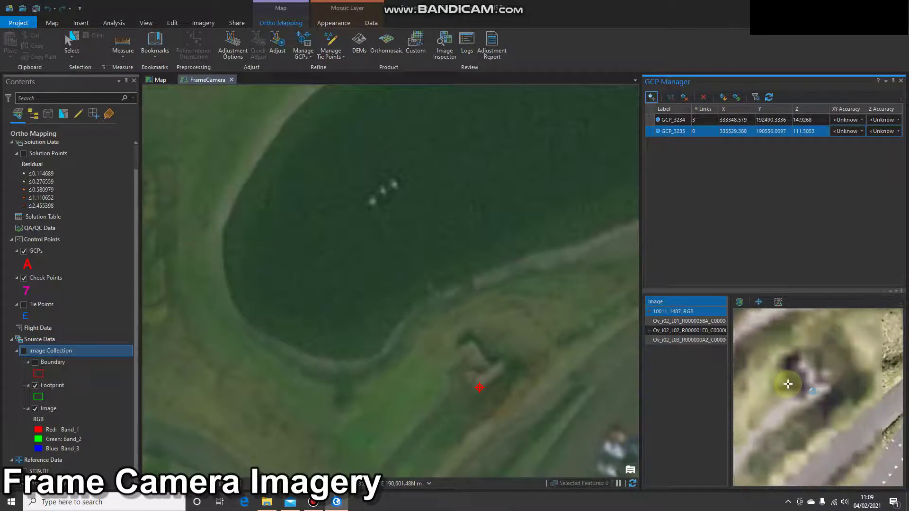
left_click_drag(788, 384, 823, 406)
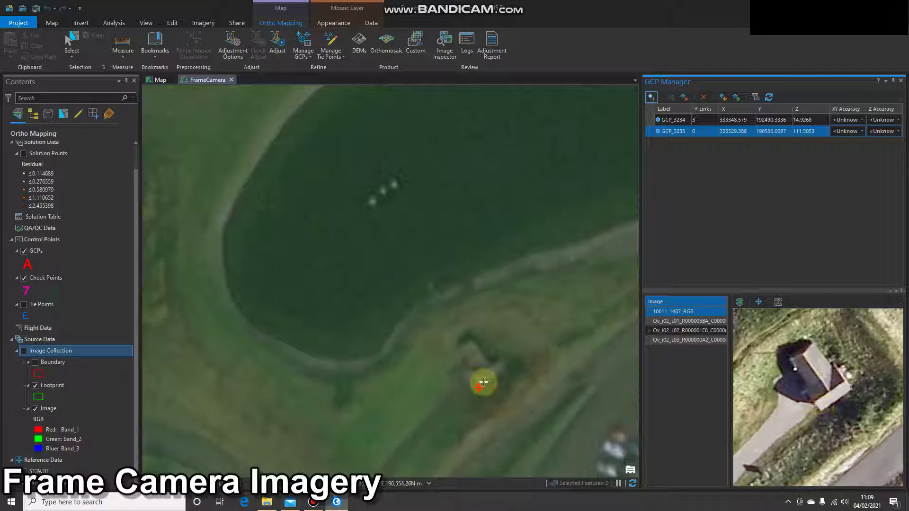
left_click(821, 410)
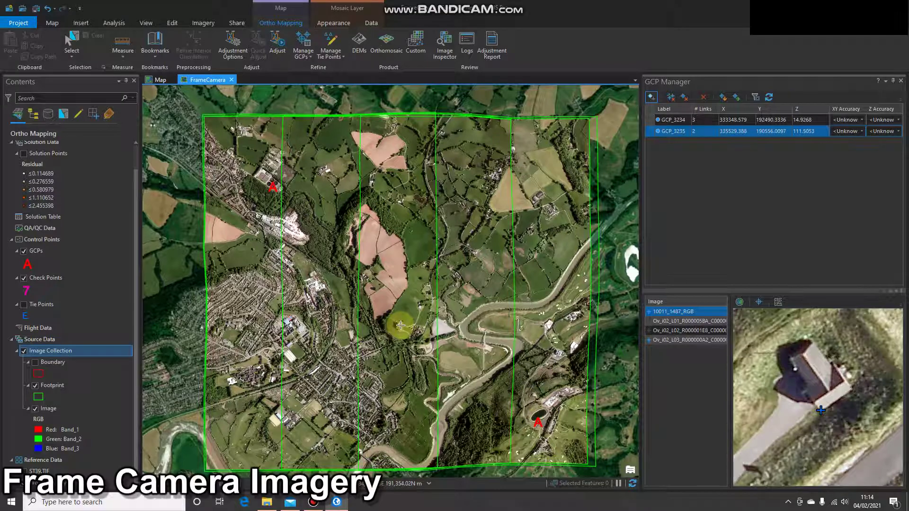
Zoom to the farmhouse, hide the imagery, and add GCP_3236 at the farmyard corner
scroll(400, 326, "up", 10)
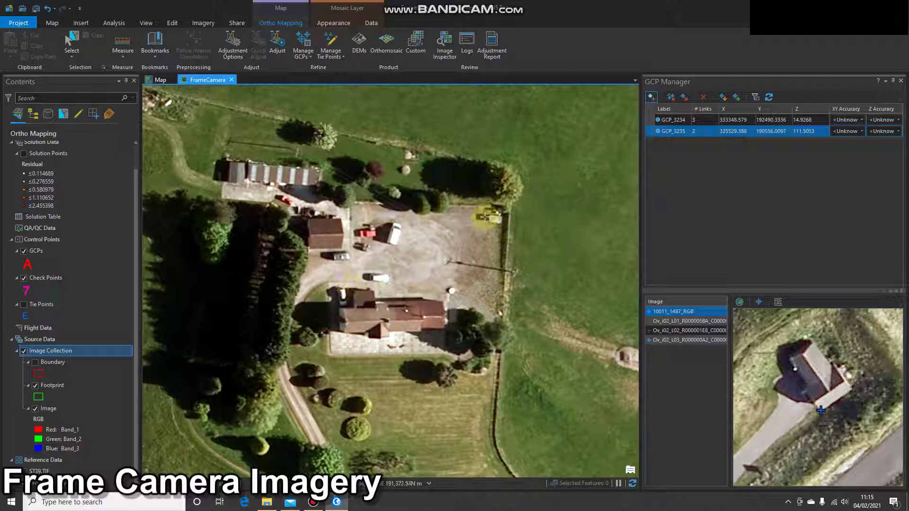
left_click(24, 352)
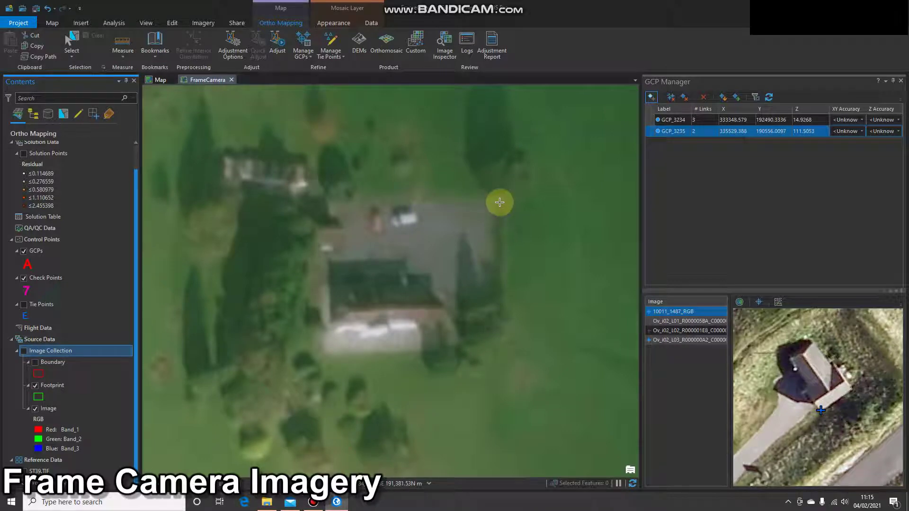
left_click(498, 202)
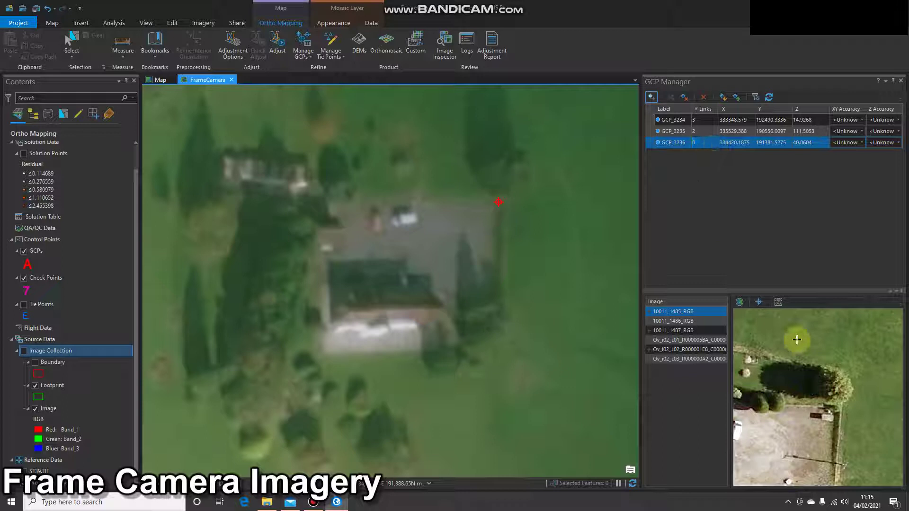
Mark GCP_3236's yard-corner spot in image 10011_1485_RGB
left_click(712, 330, "ctrl")
left_click(714, 316)
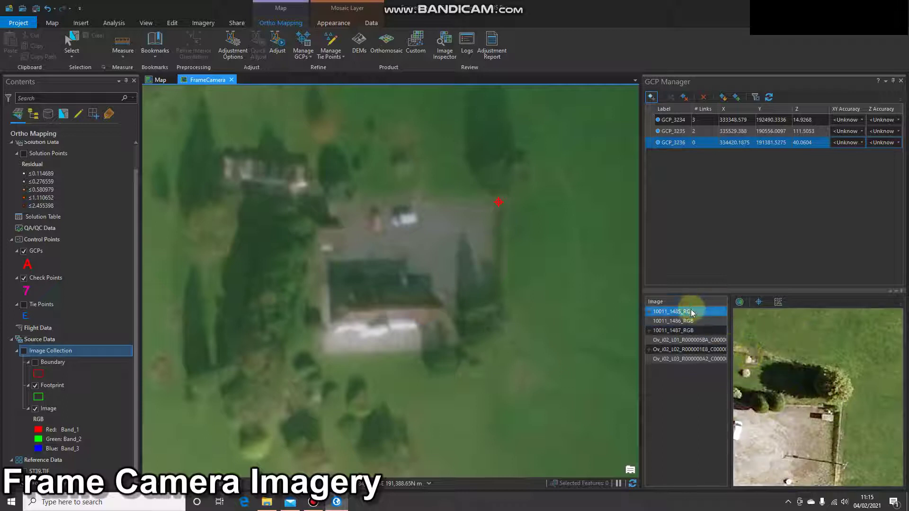
left_click(836, 408)
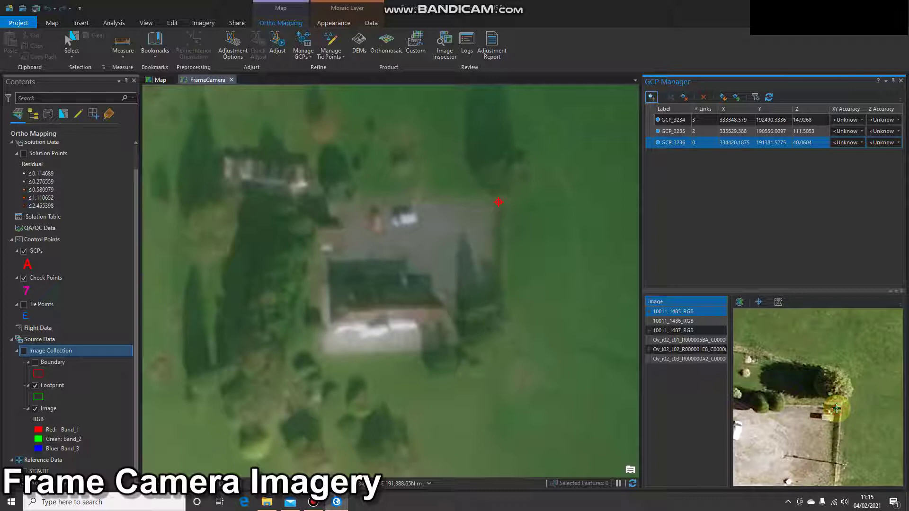
Mark GCP_3236's yard-corner spot in image 10011_1486_RGB
left_click(681, 321, "ctrl")
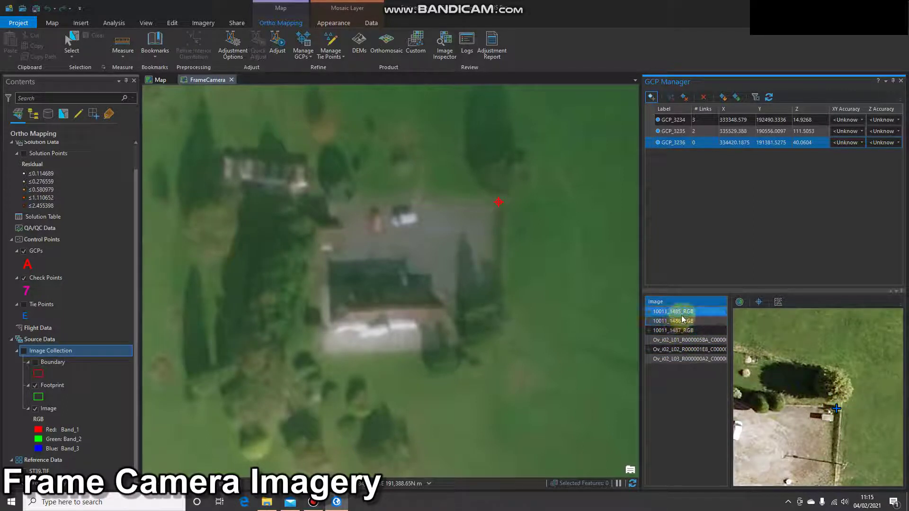
left_click(710, 332)
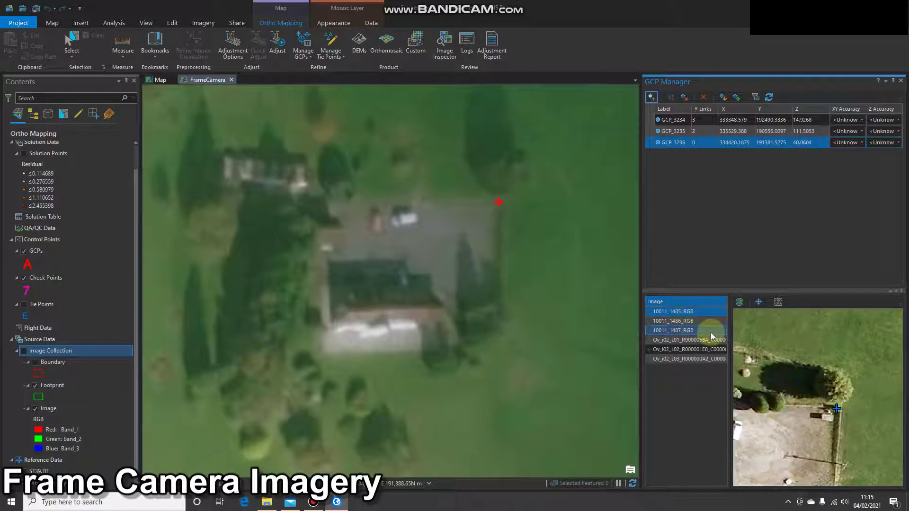
left_click(654, 311)
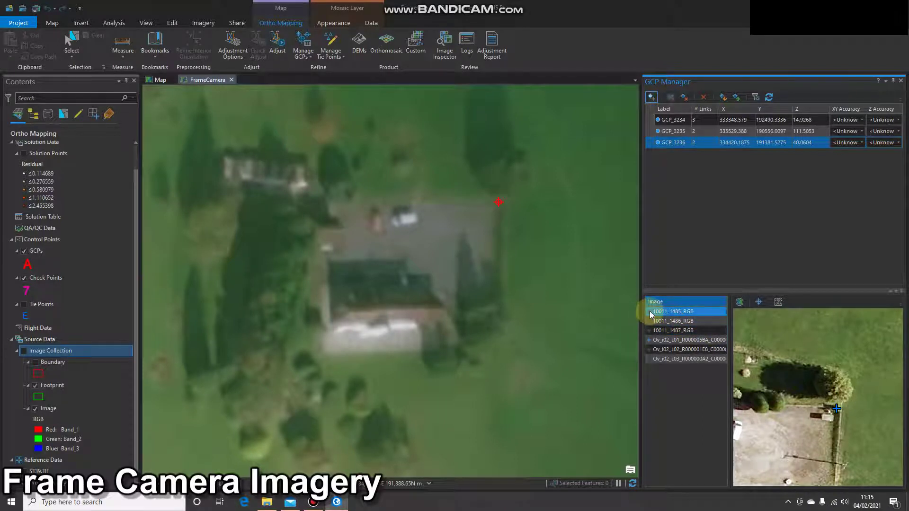
left_click(671, 322, "ctrl")
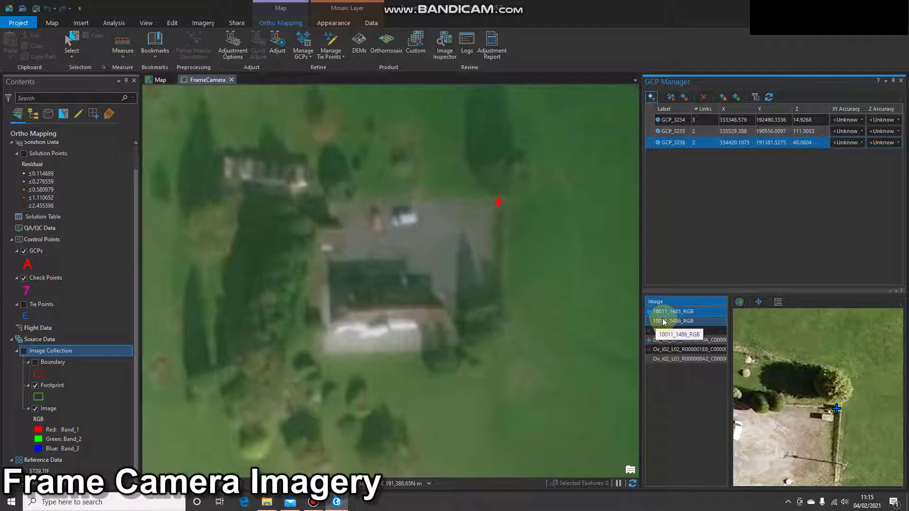
left_click(666, 321)
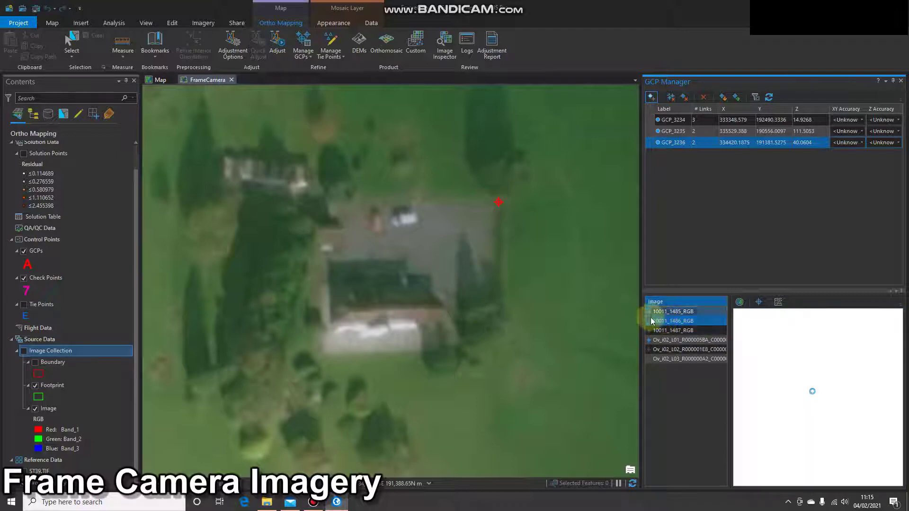
left_click(659, 322)
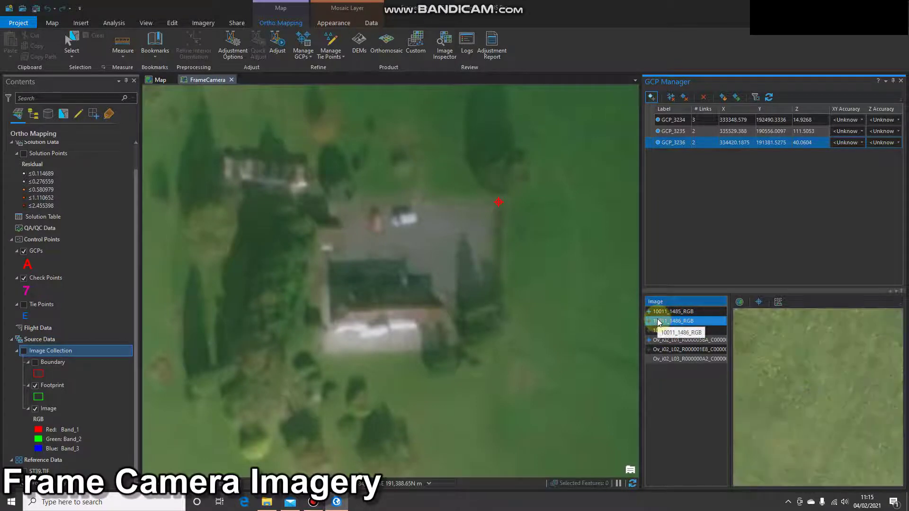
scroll(787, 376, "down", 3)
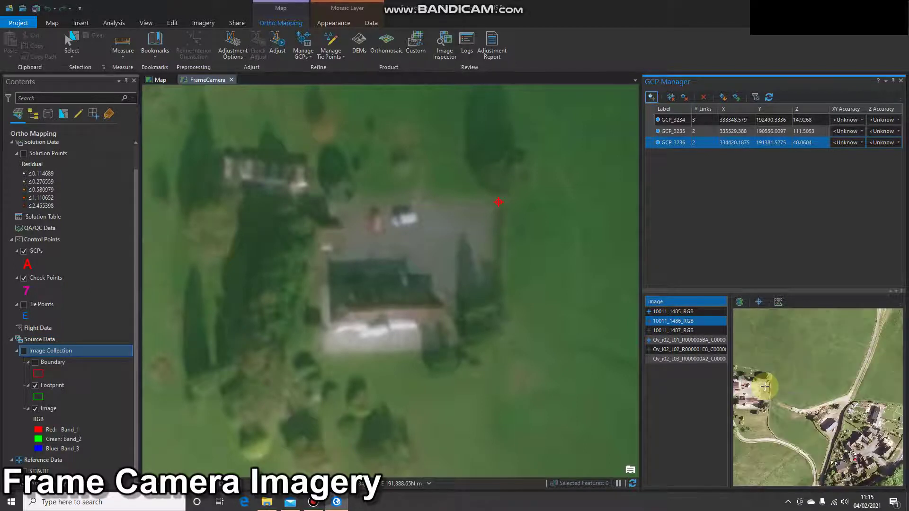
scroll(792, 366, "up", 3)
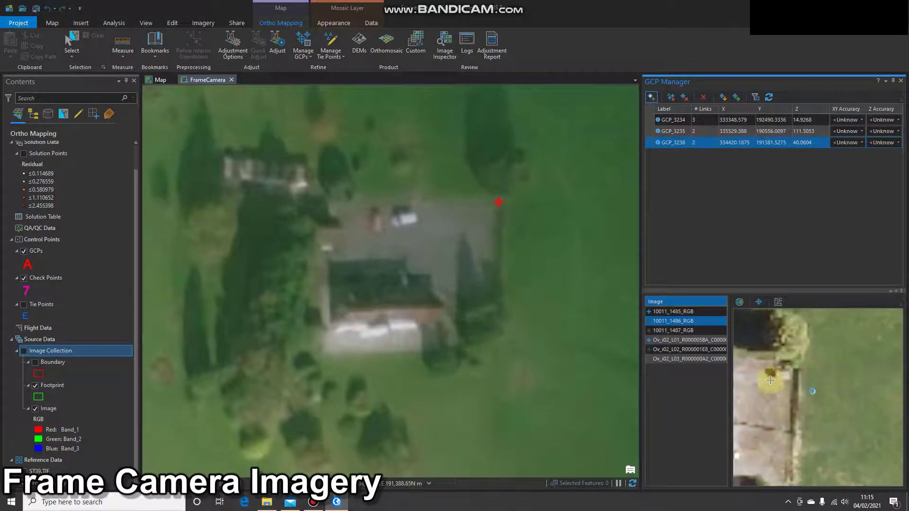
left_click(795, 363)
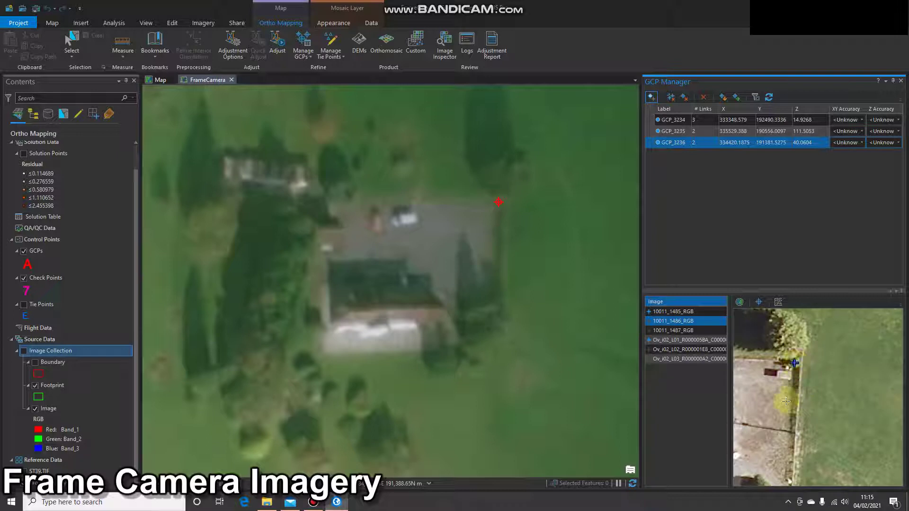
Bring up image 10011_1487_RGB and zoom in on GCP_3236's fence corner
left_click(684, 331)
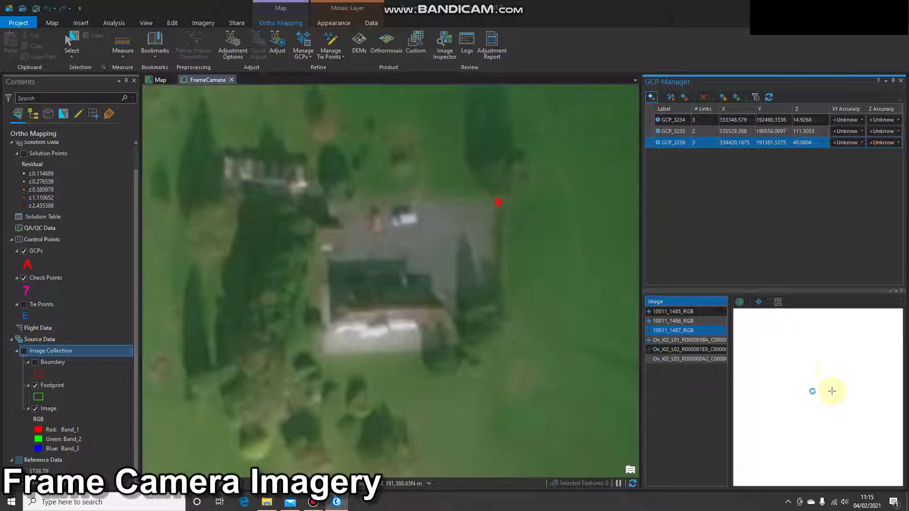
scroll(829, 391, "up", 3)
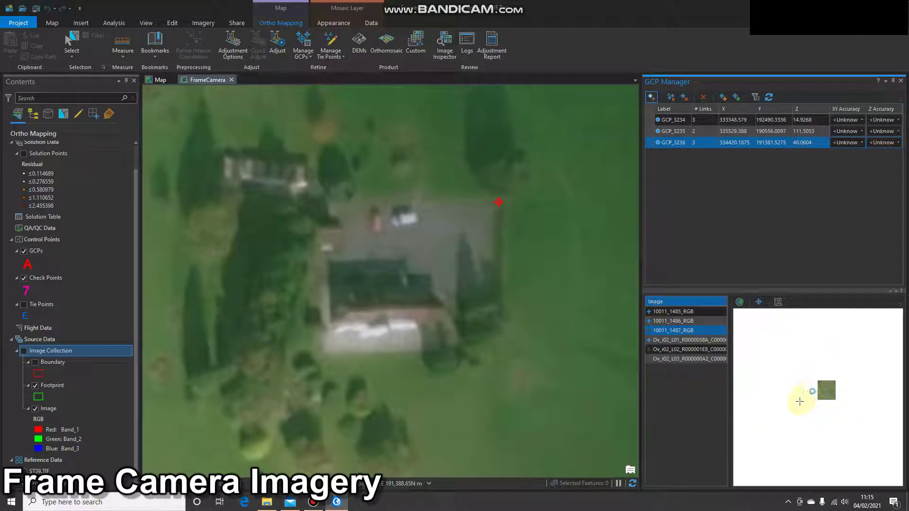
scroll(796, 399, "up", 5)
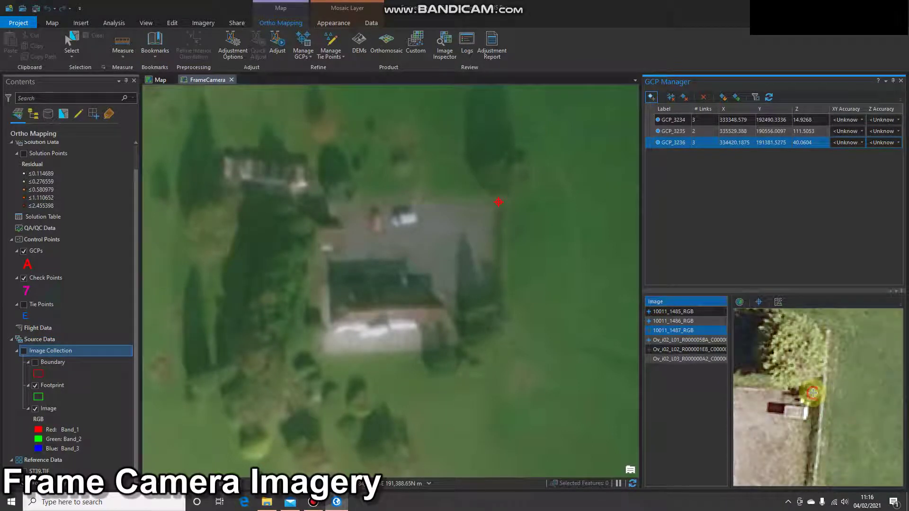
scroll(811, 390, "down", 10)
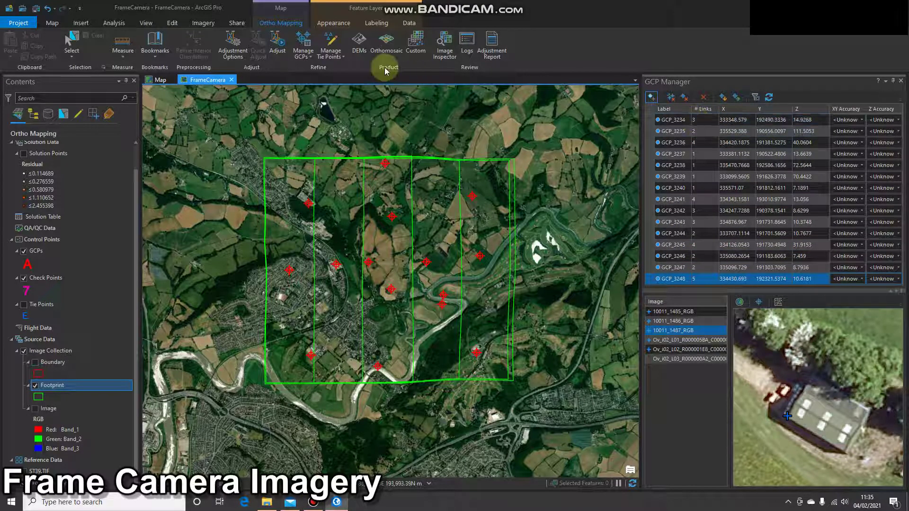
Rerun the block adjustment with all fifteen GCPs and close the adjustment log
left_click(278, 51)
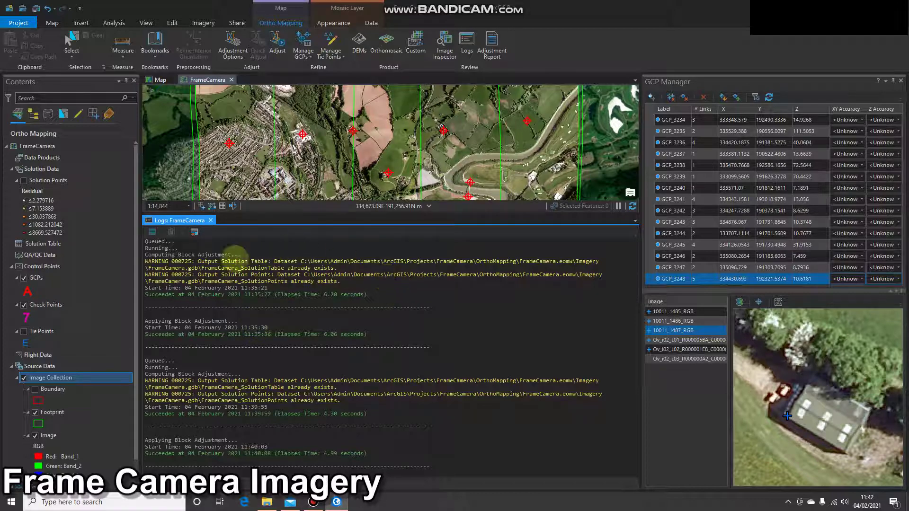
left_click(211, 221)
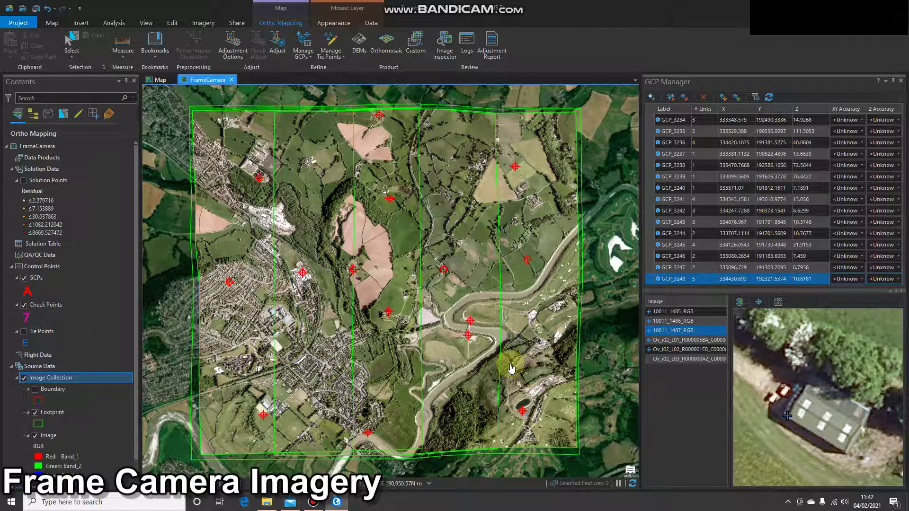
Raise the computer's sound volume
key("XF86AudioRaiseVolume")
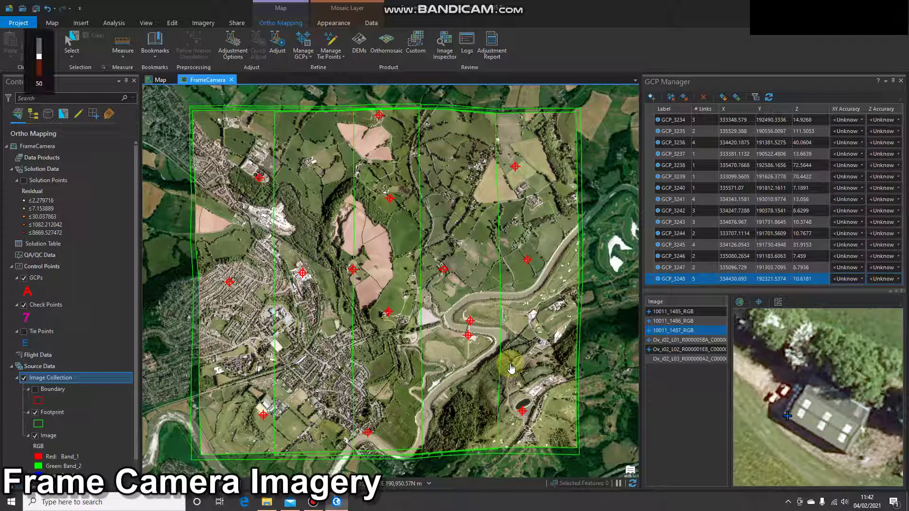